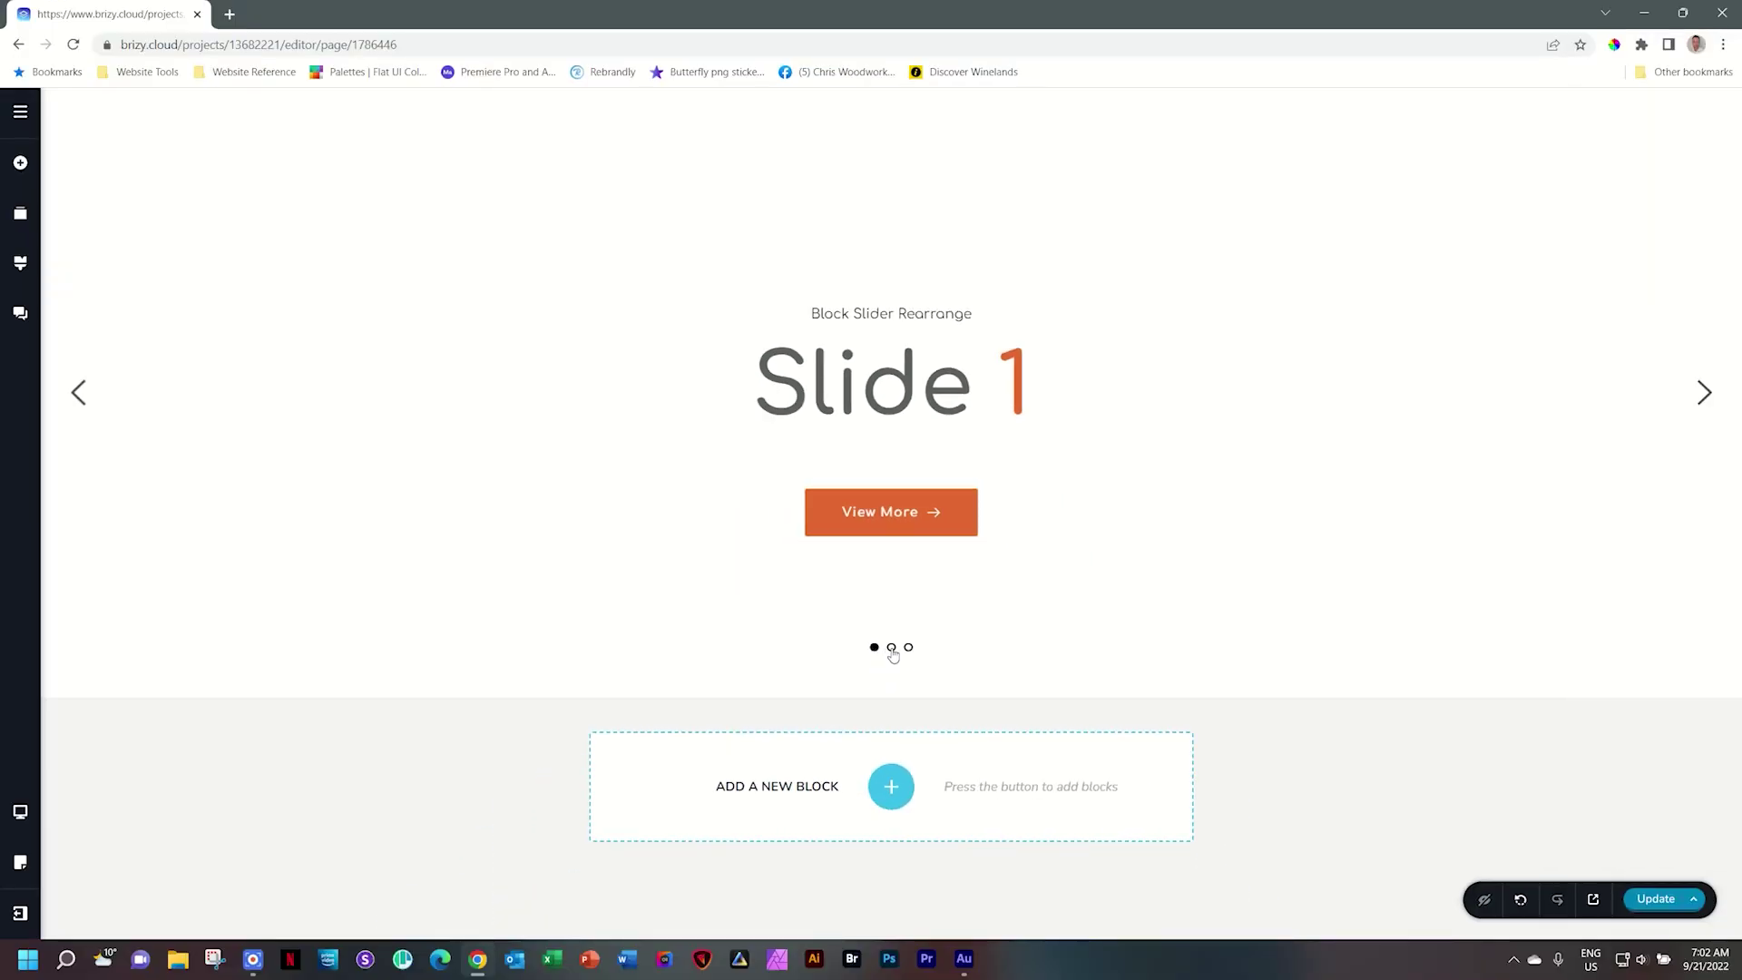
Browse the block slider from Slide 2 to Slide 3 and back to Slide 2.
{"action": "left_click", "coordinate": [892, 649]}
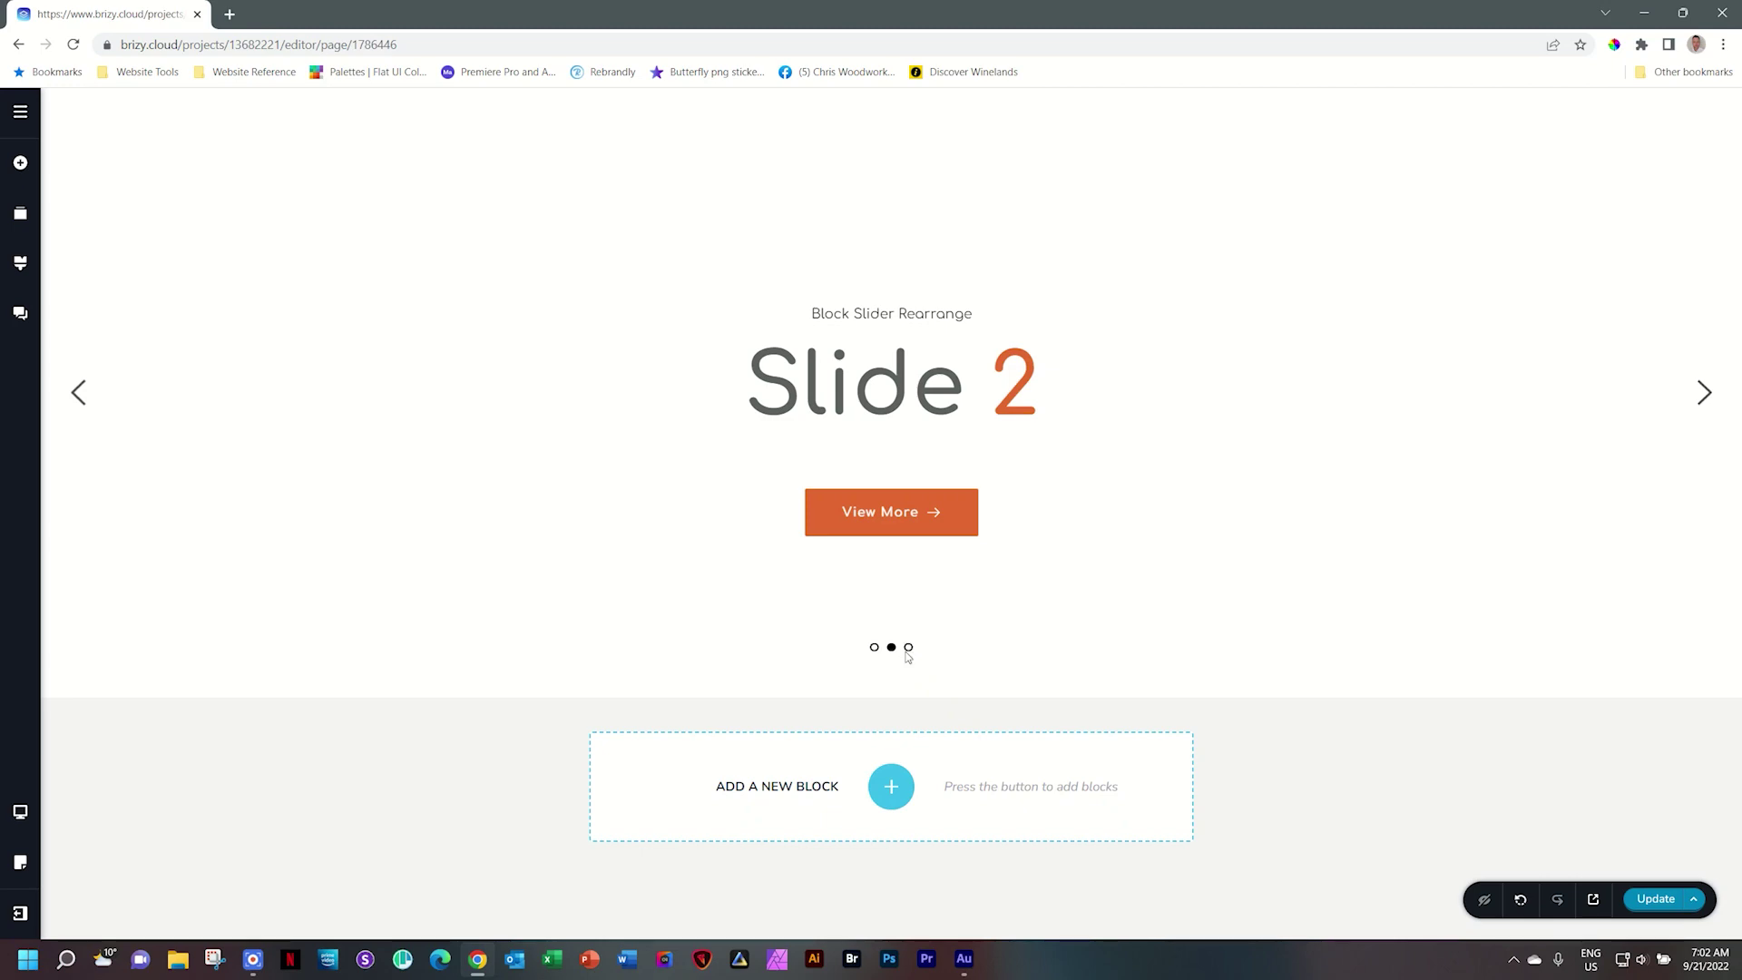
{"action": "left_click", "coordinate": [907, 648]}
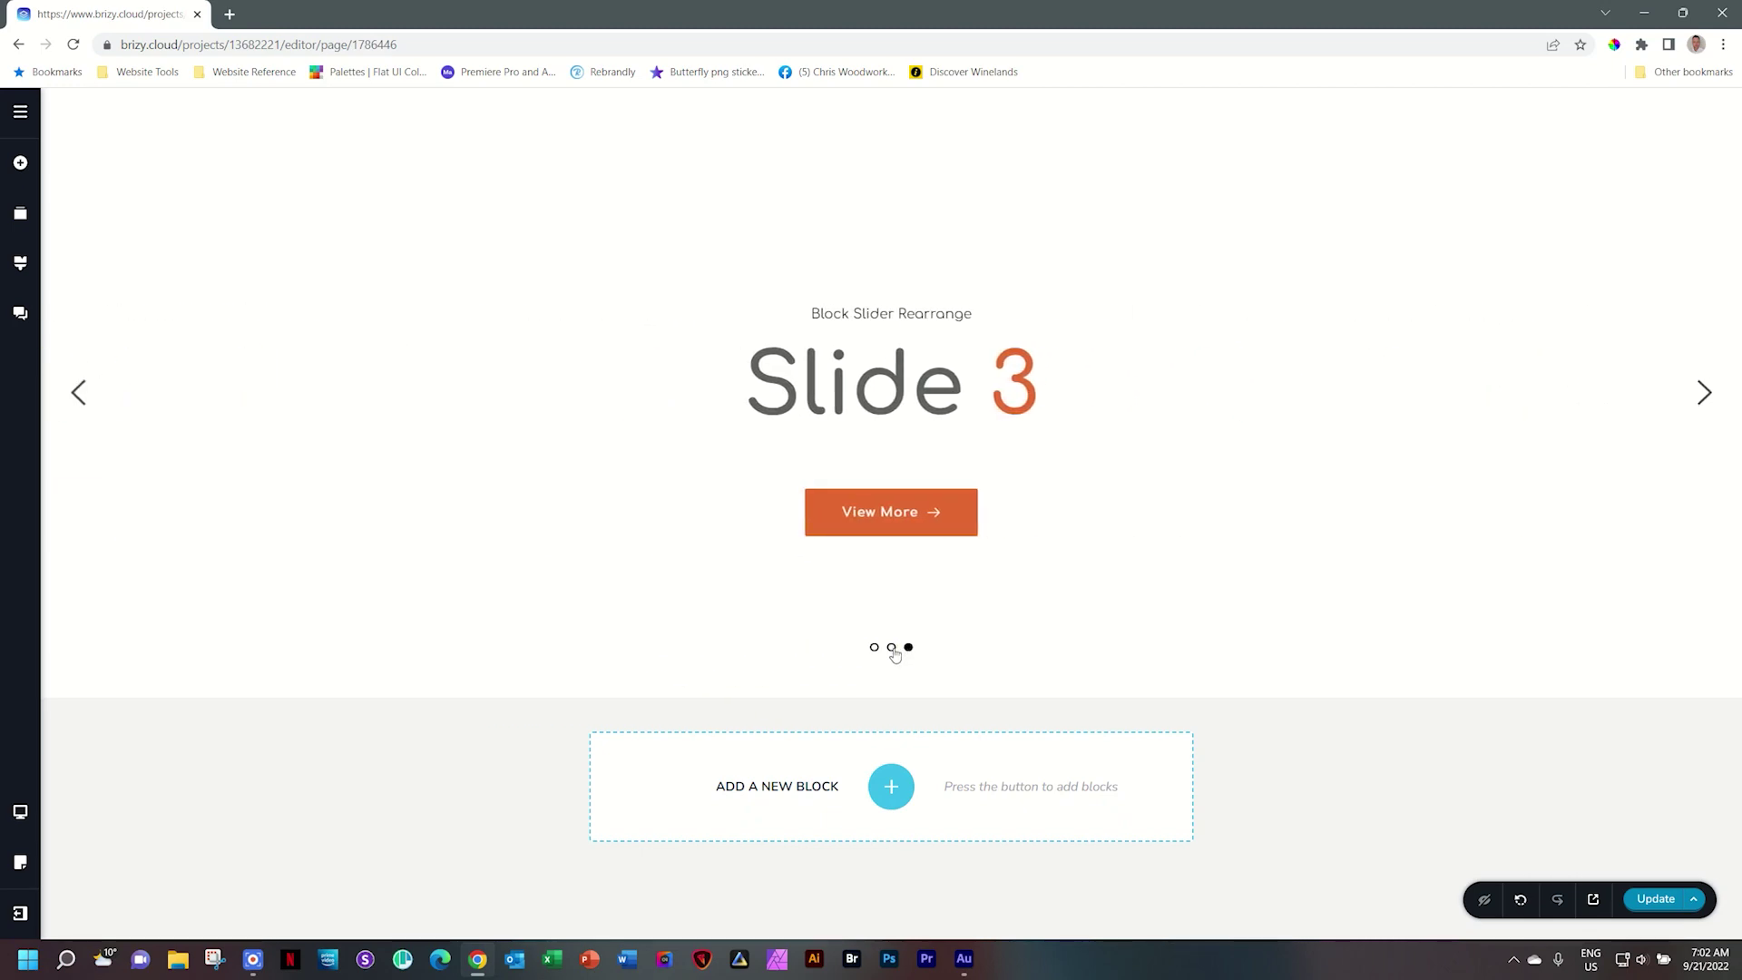
{"action": "left_click", "coordinate": [892, 648]}
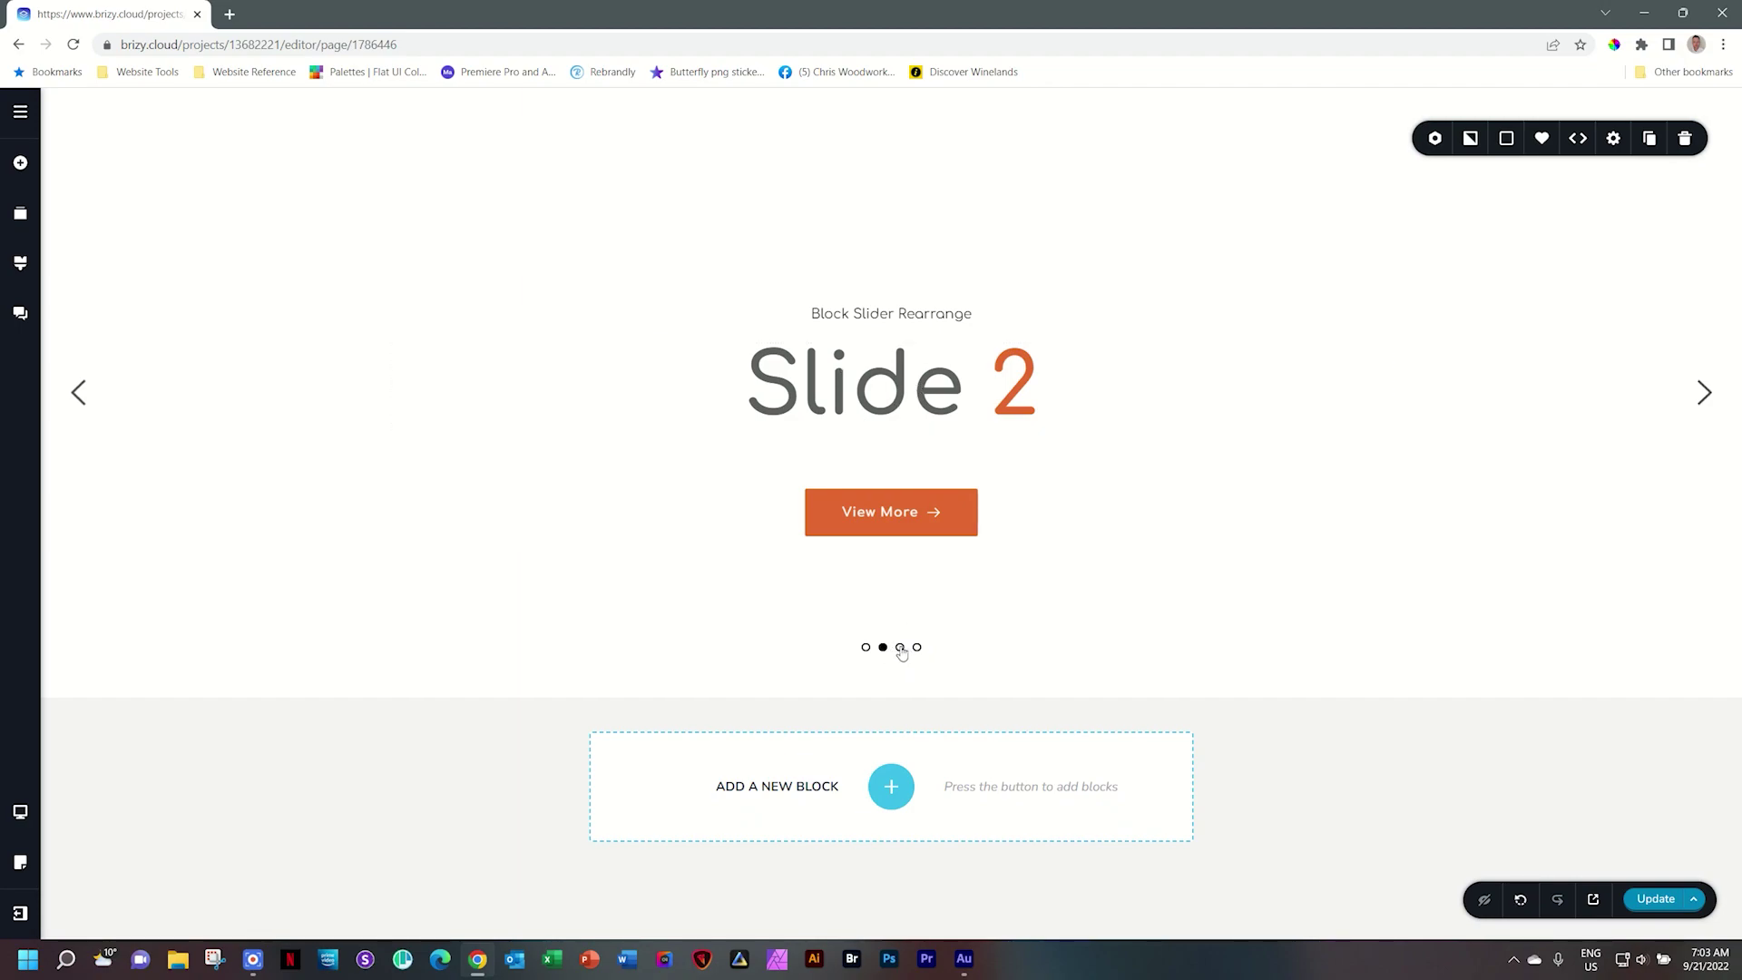
Display the duplicated Slide 2 copy sitting in the third slide position.
{"action": "left_click", "coordinate": [900, 647]}
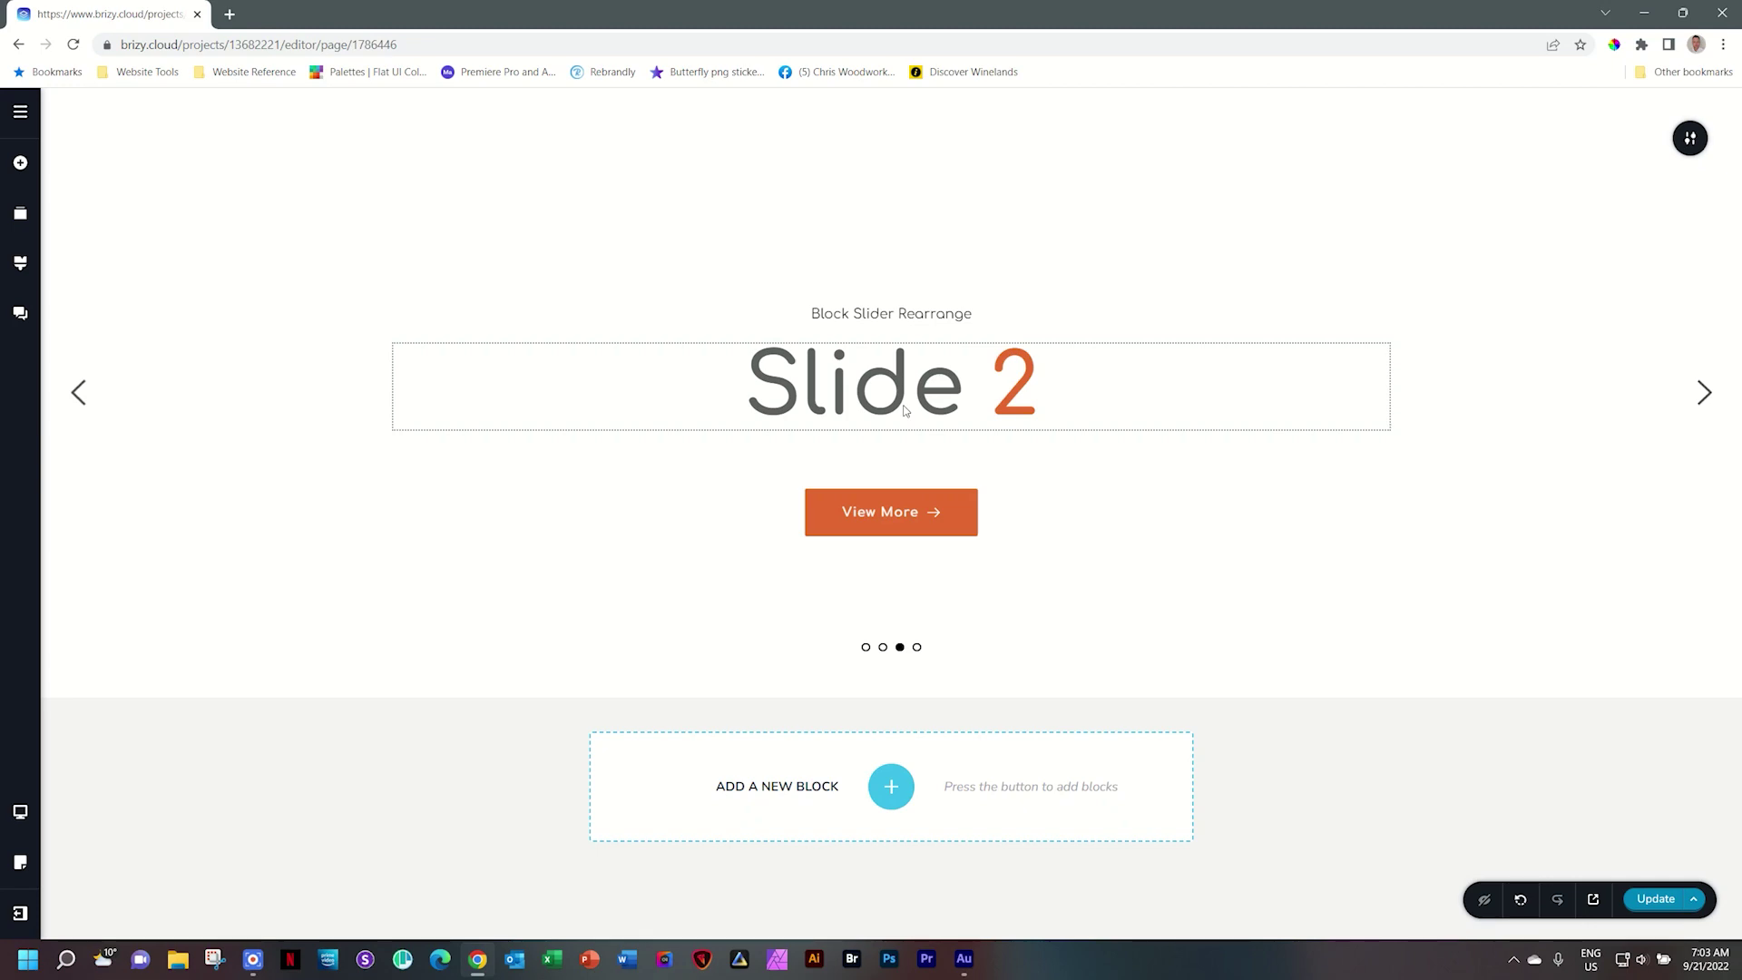
Change the copied slide's heading from 'Slide 2' to 'Slide 4' with the 4 in orange.
{"action": "left_click", "coordinate": [1049, 377]}
{"action": "key", "text": "BackSpace"}
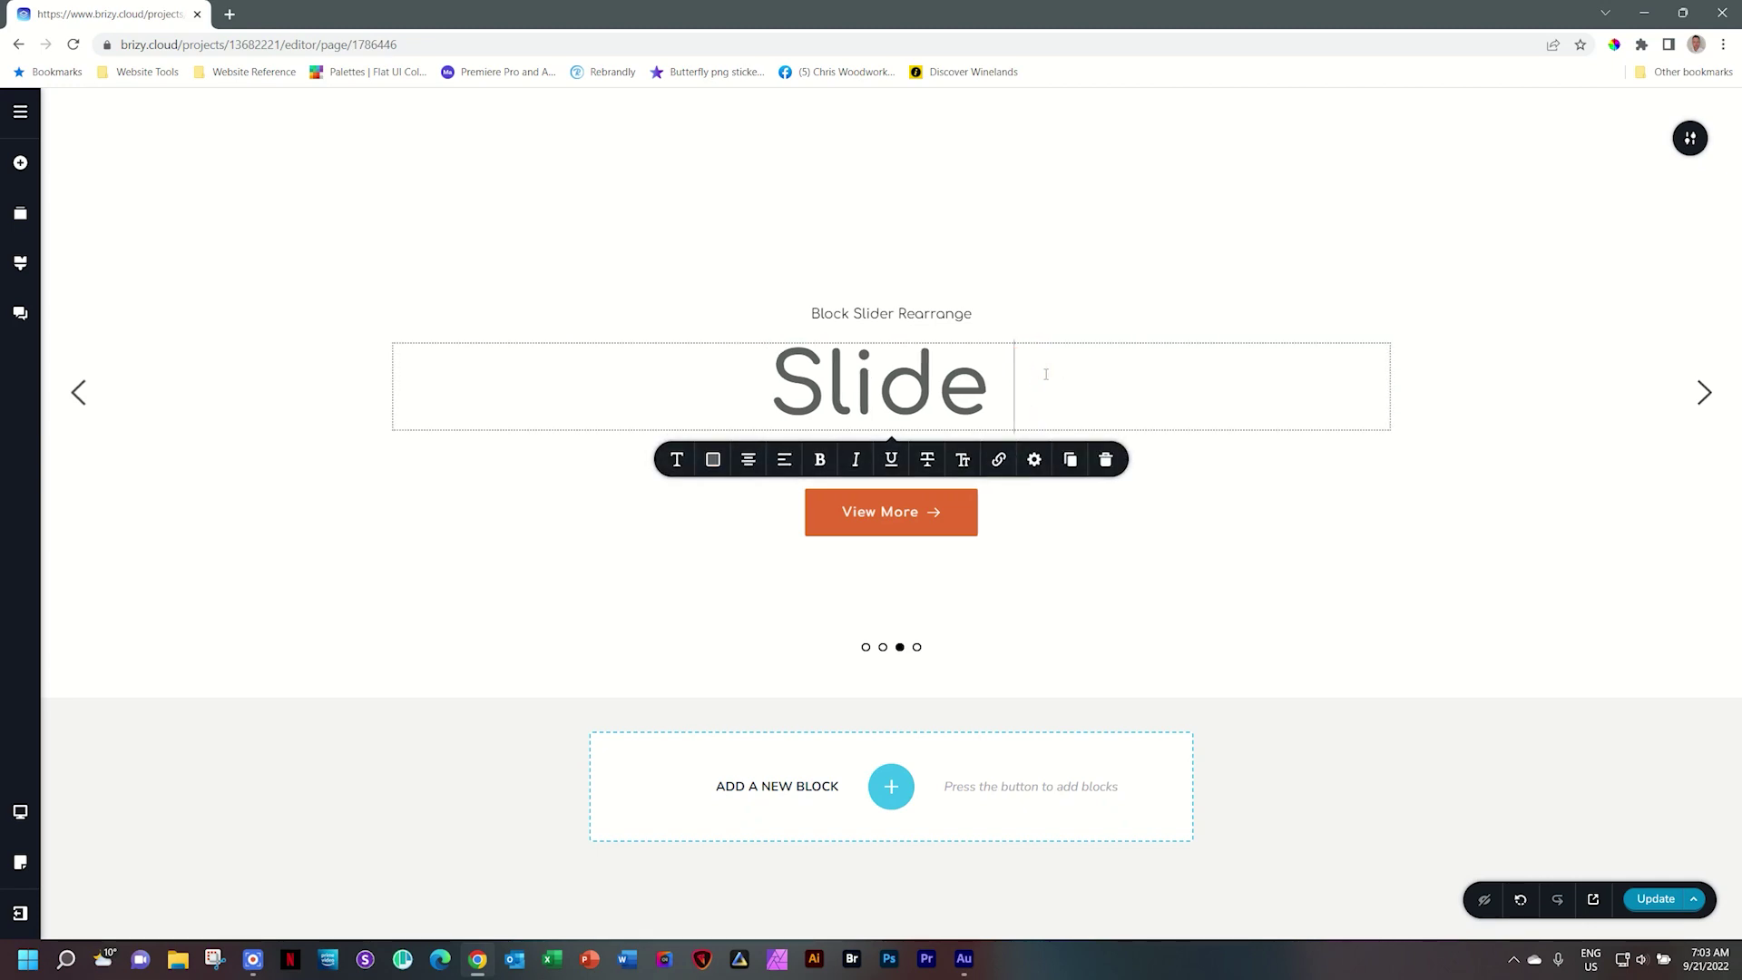
{"action": "type", "text": "4"}
{"action": "left_click", "coordinate": [1010, 375]}
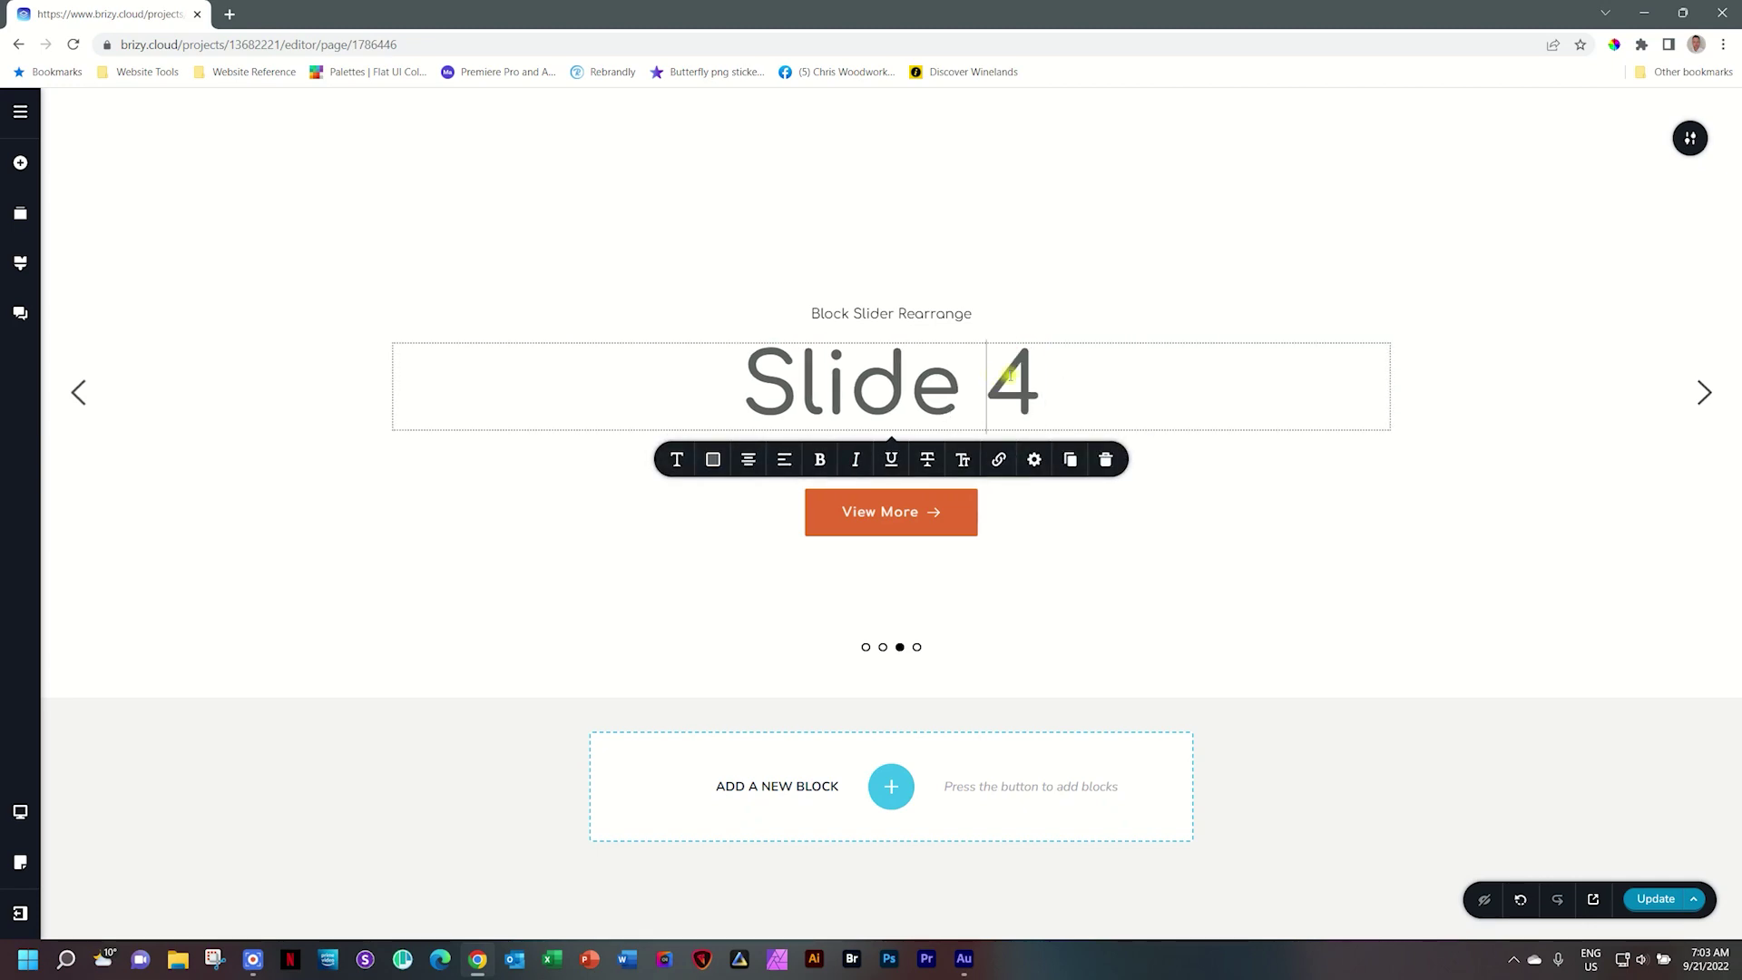
{"action": "double_click", "coordinate": [1010, 374]}
{"action": "left_click", "coordinate": [712, 459]}
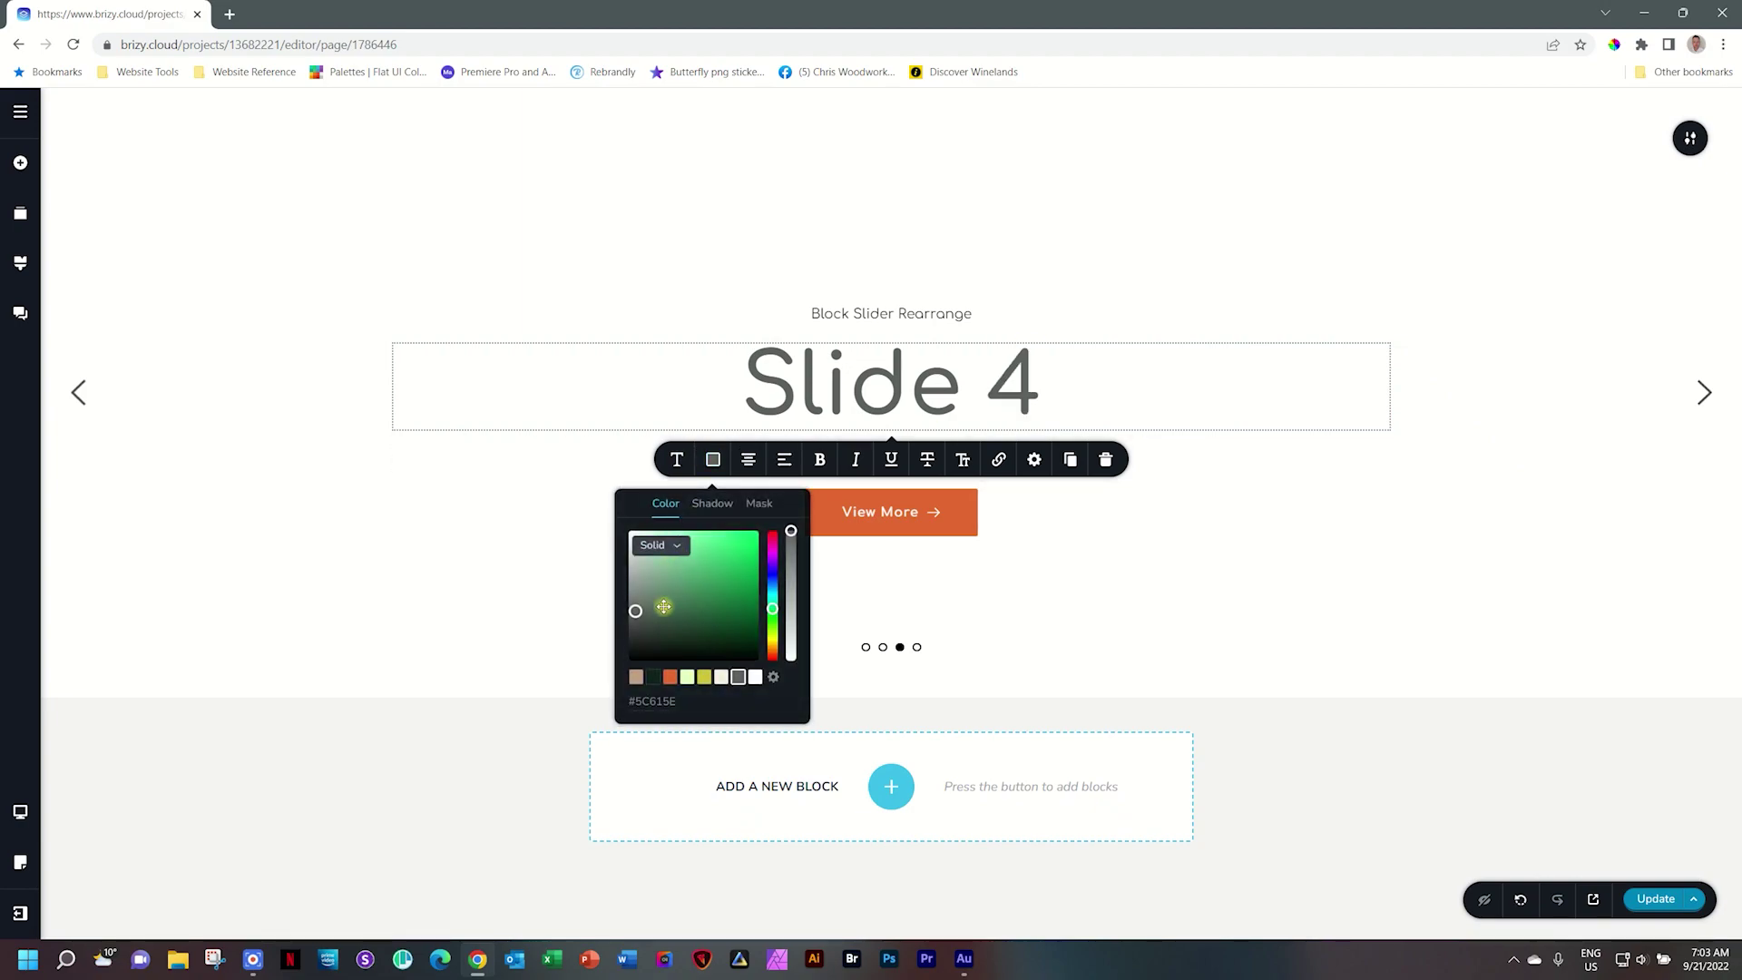
{"action": "left_click", "coordinate": [670, 677]}
{"action": "left_click", "coordinate": [1559, 598]}
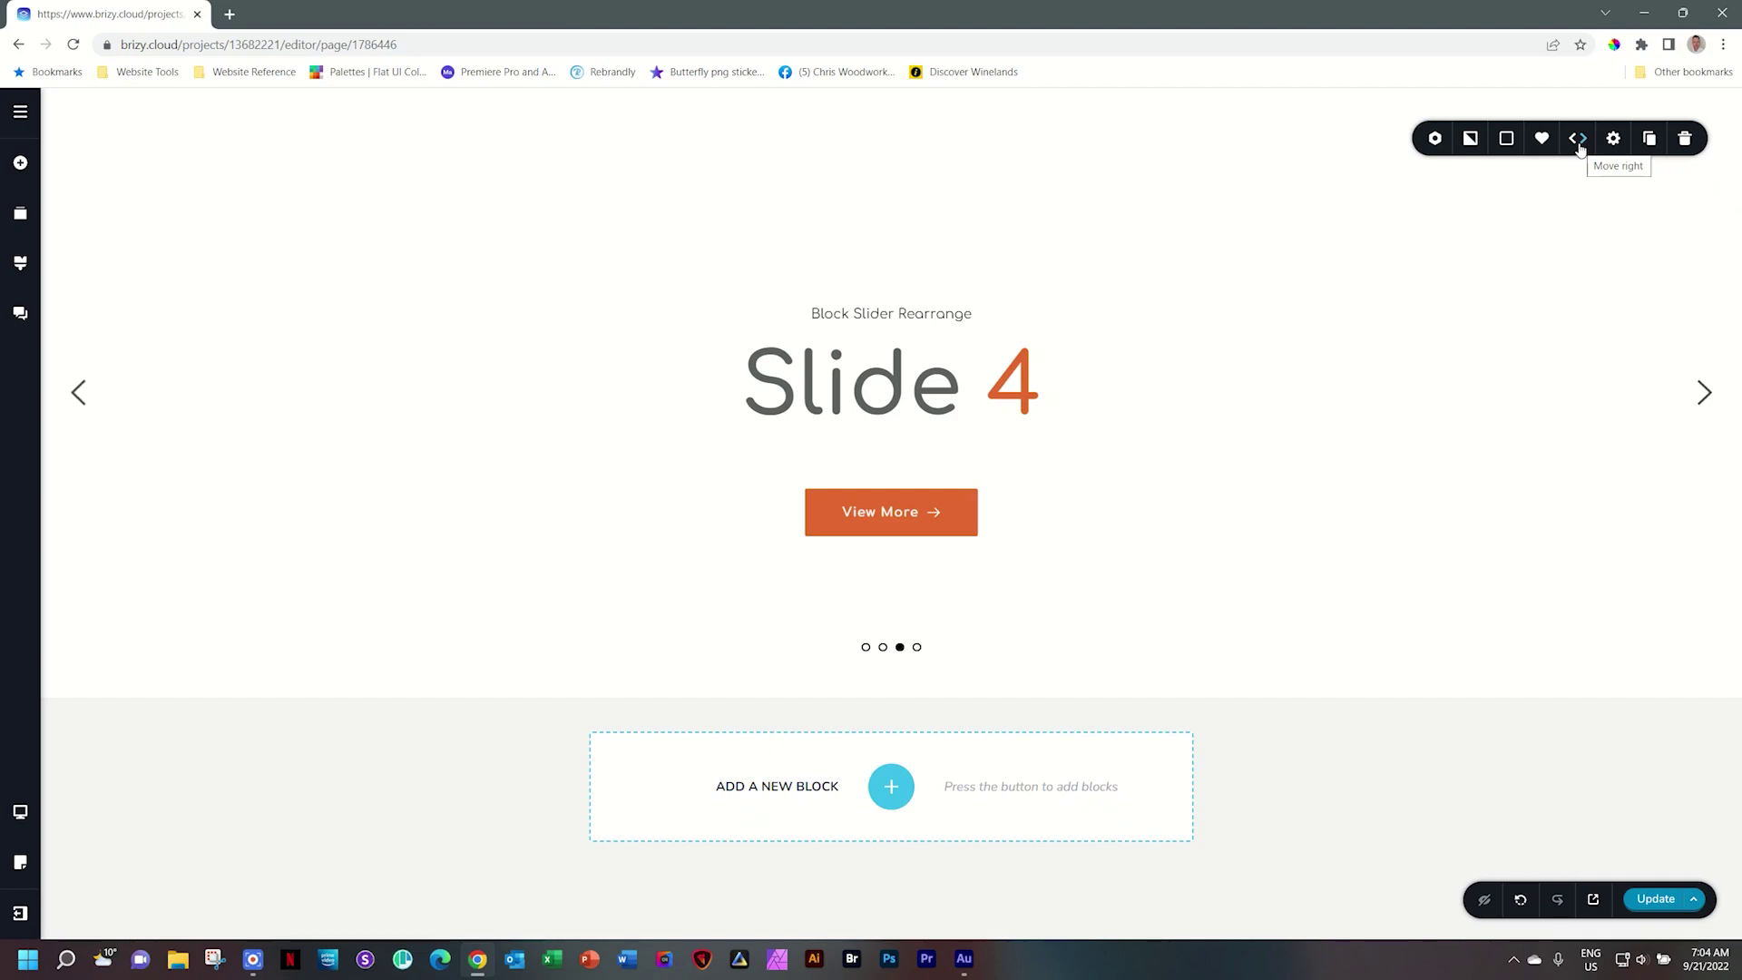
Shift the Slide 4 slide one place right to the end of the slider.
{"action": "left_click", "coordinate": [1579, 138]}
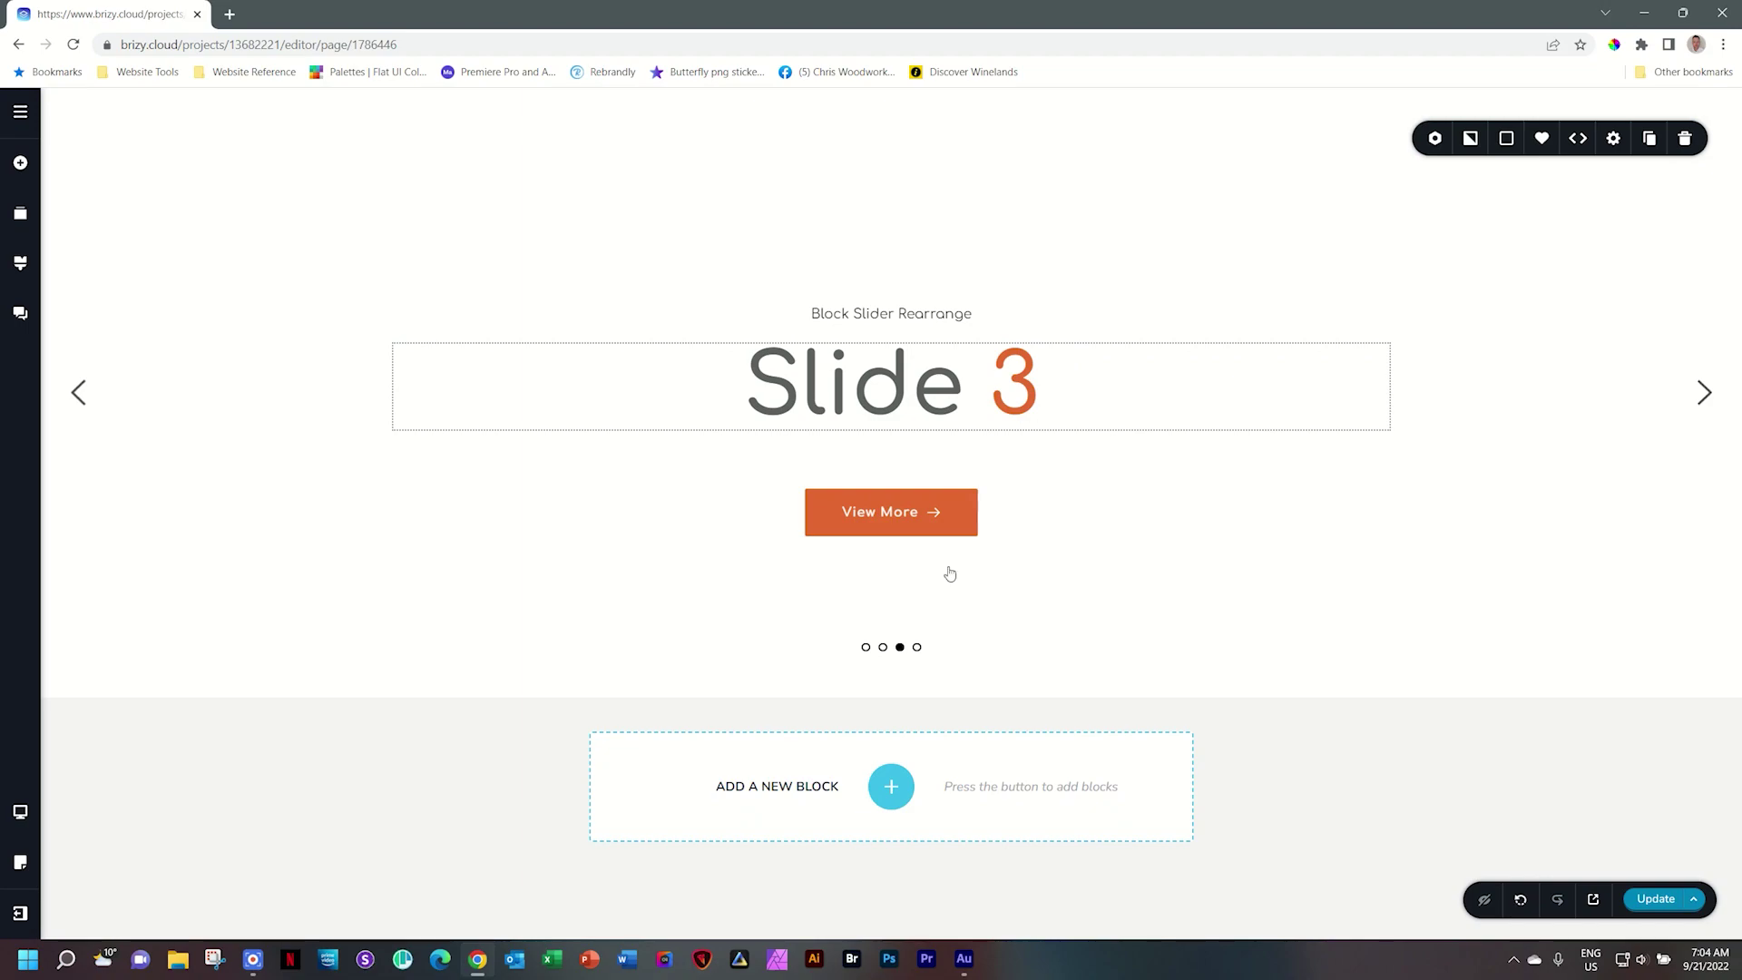
View the fourth, first, then second slides to confirm the numeric order.
{"action": "left_click", "coordinate": [917, 646]}
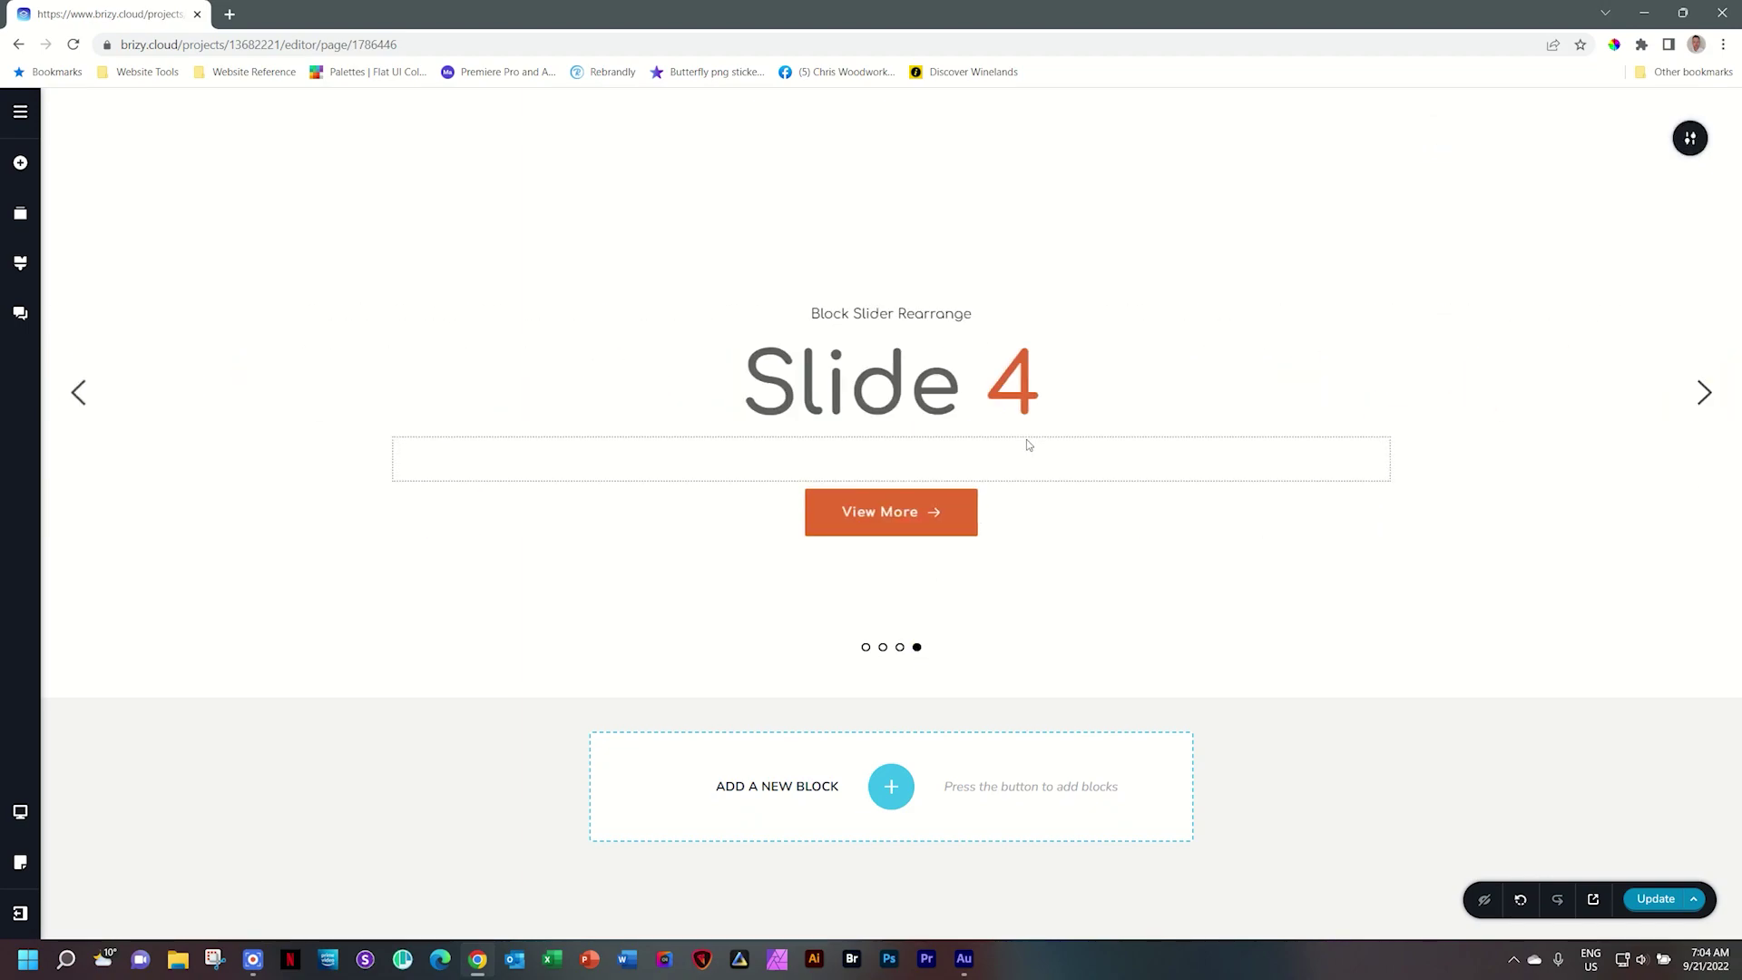
{"action": "left_click", "coordinate": [865, 648]}
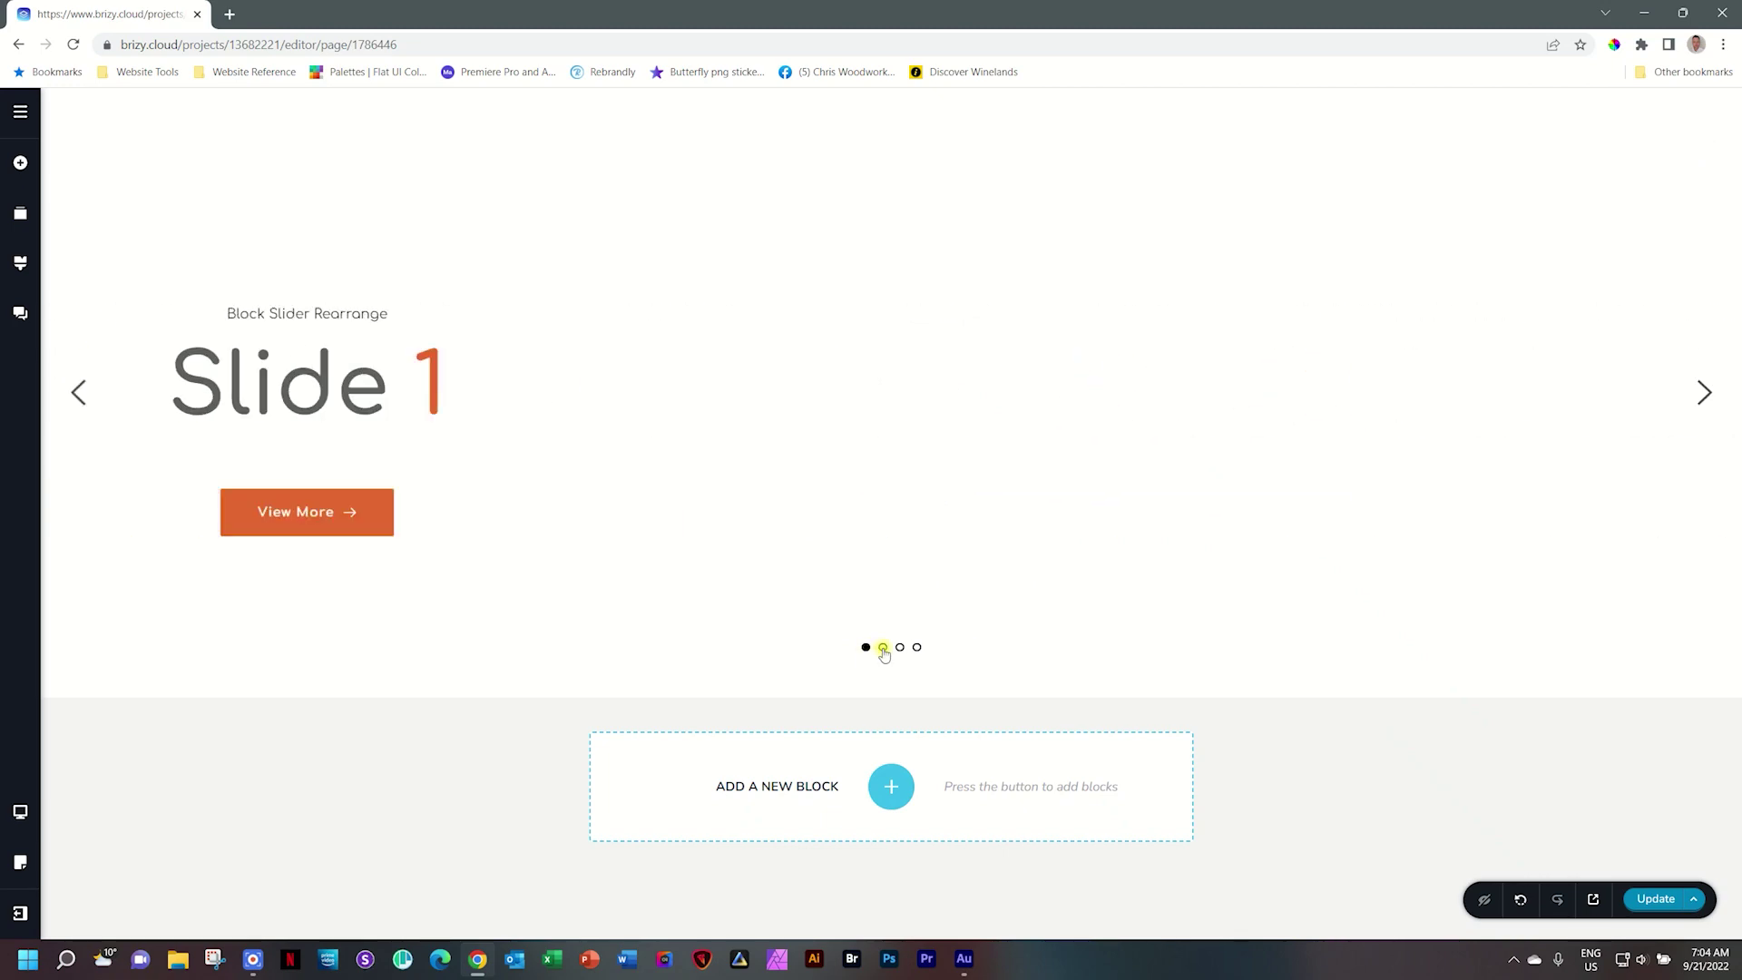
{"action": "left_click", "coordinate": [883, 647]}
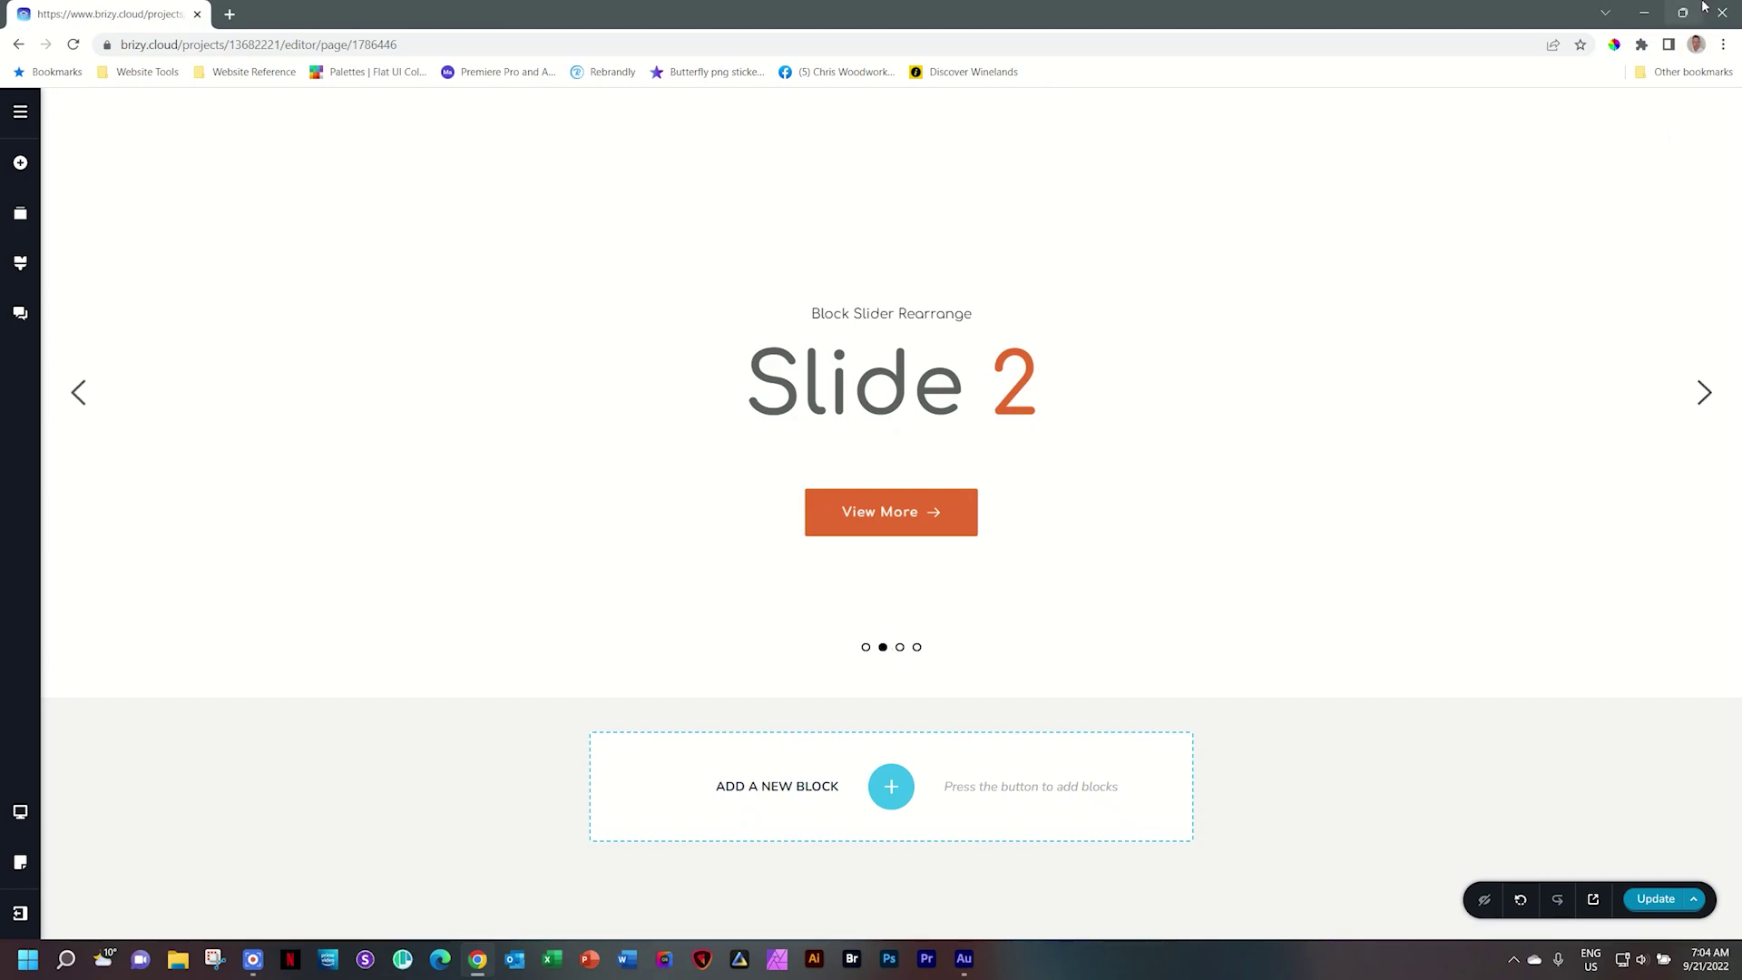
Open the slider block's toolbar while Slide 2 is displayed.
{"action": "left_click", "coordinate": [1693, 142]}
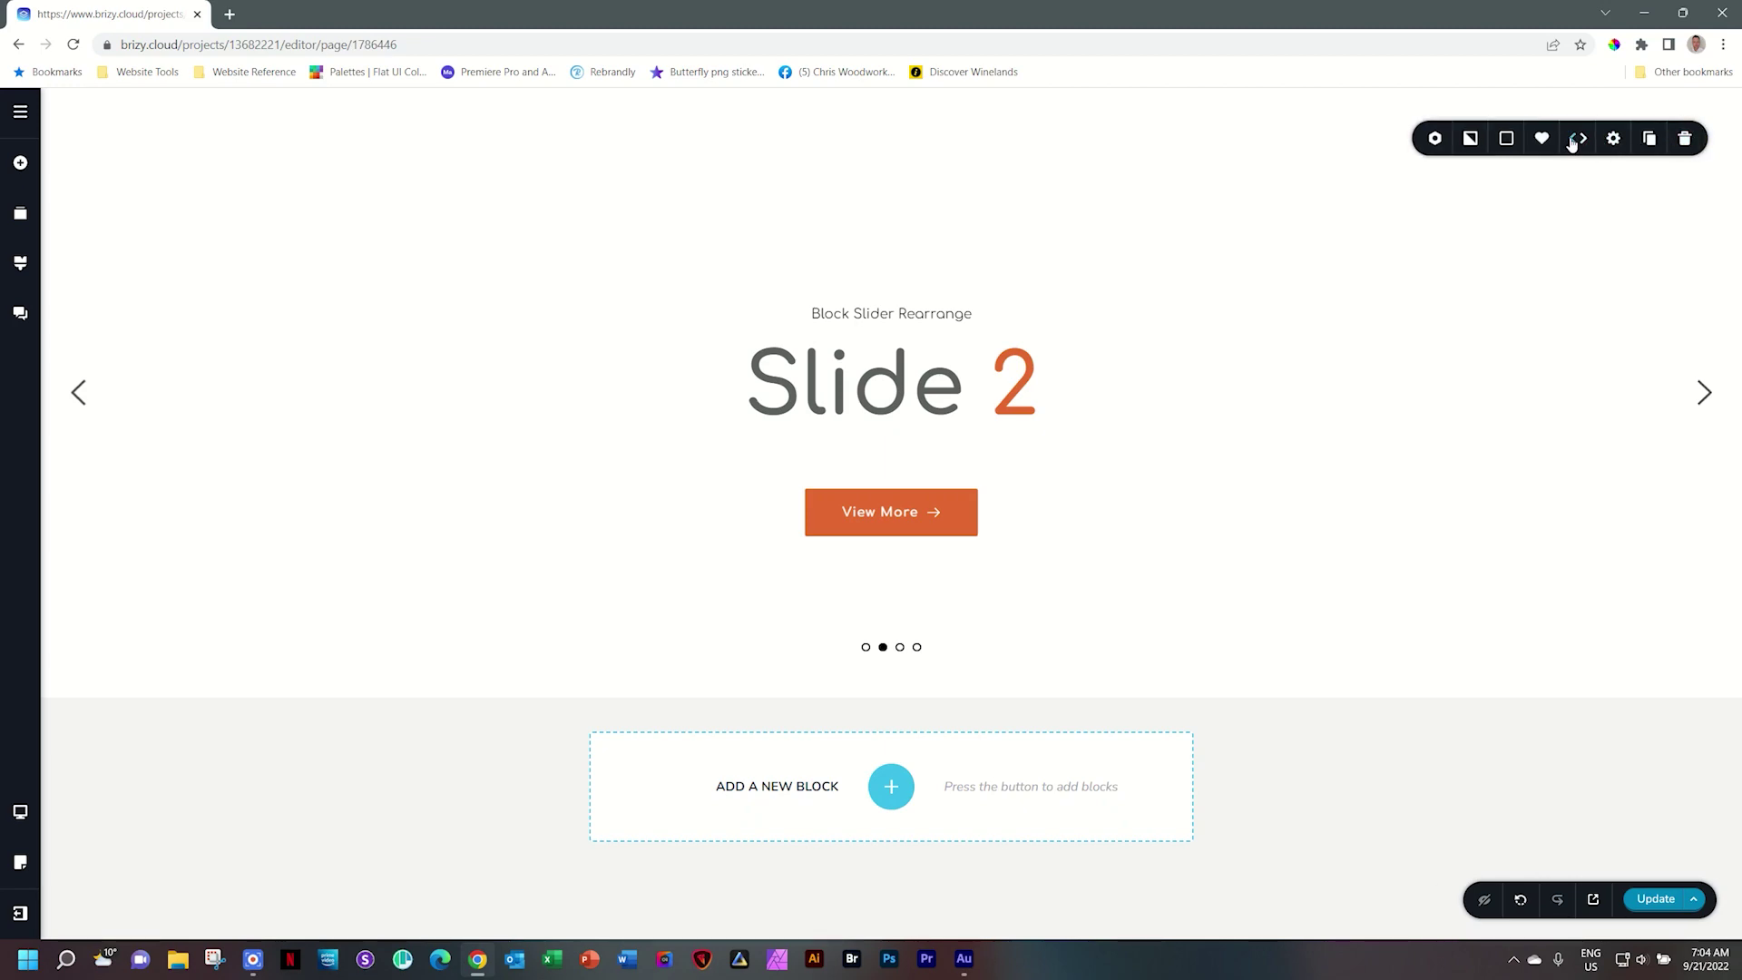